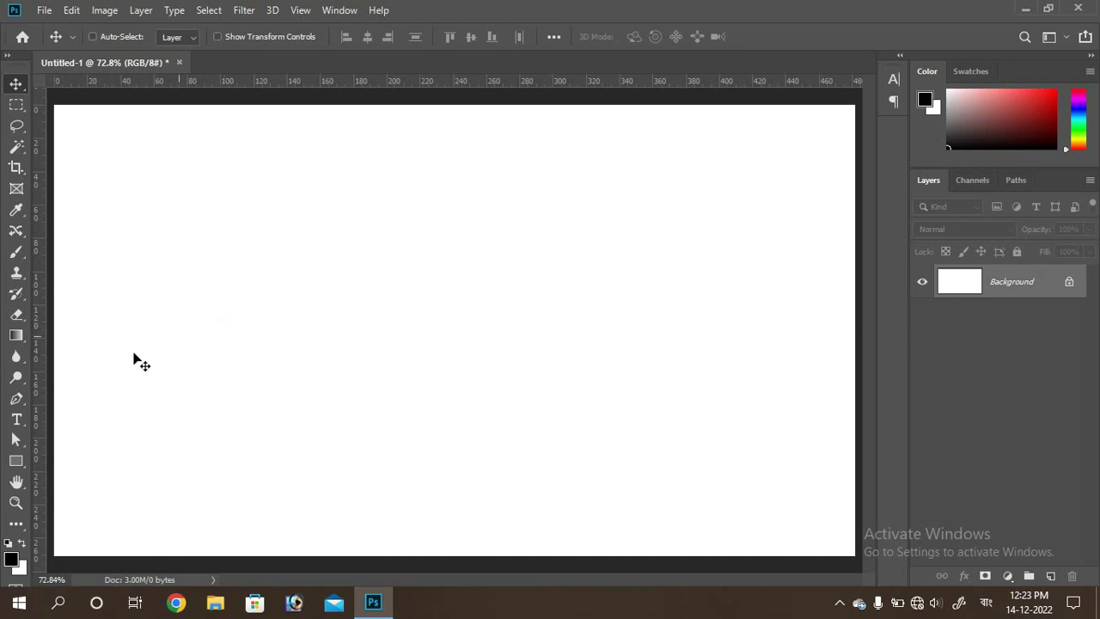
Place a new type layer on the canvas and delete its Lorem Ipsum placeholder
click(19, 421)
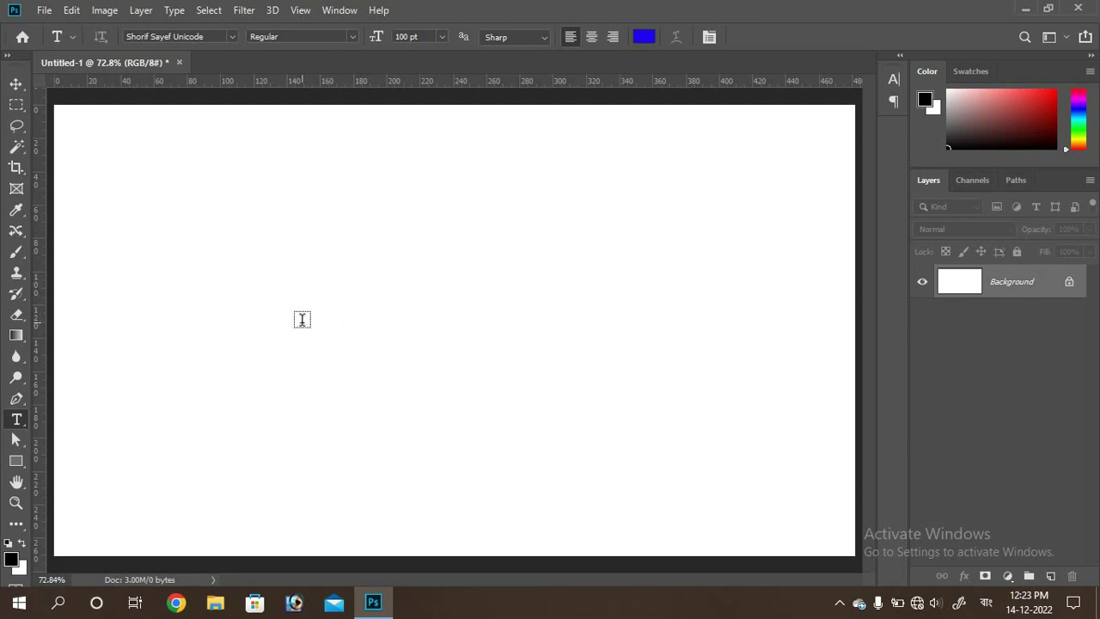
click(302, 320)
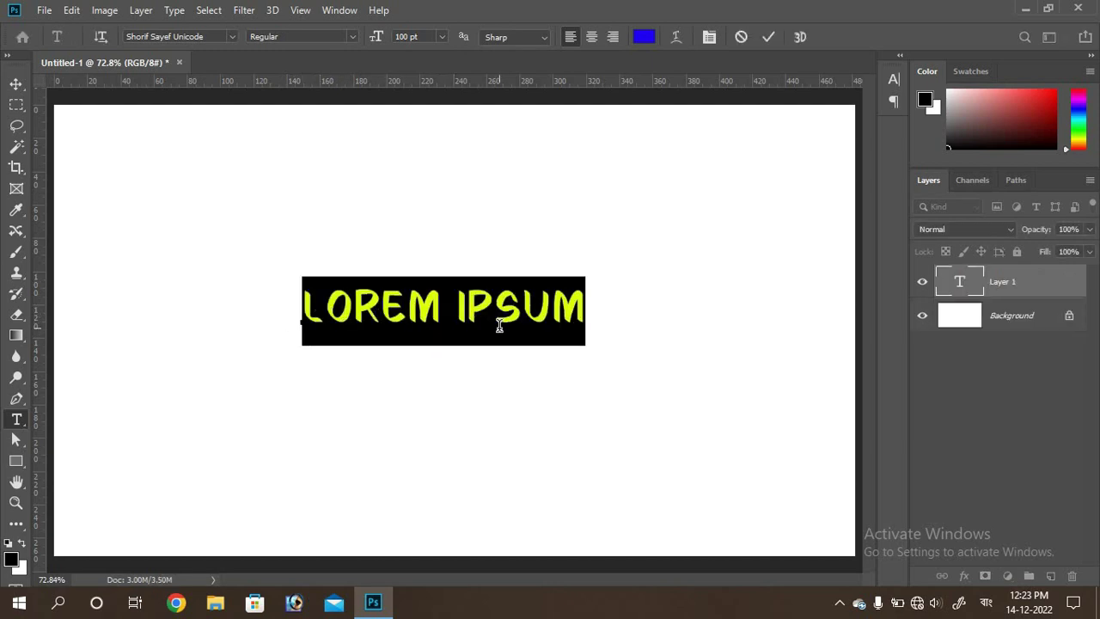
key(BackSpace)
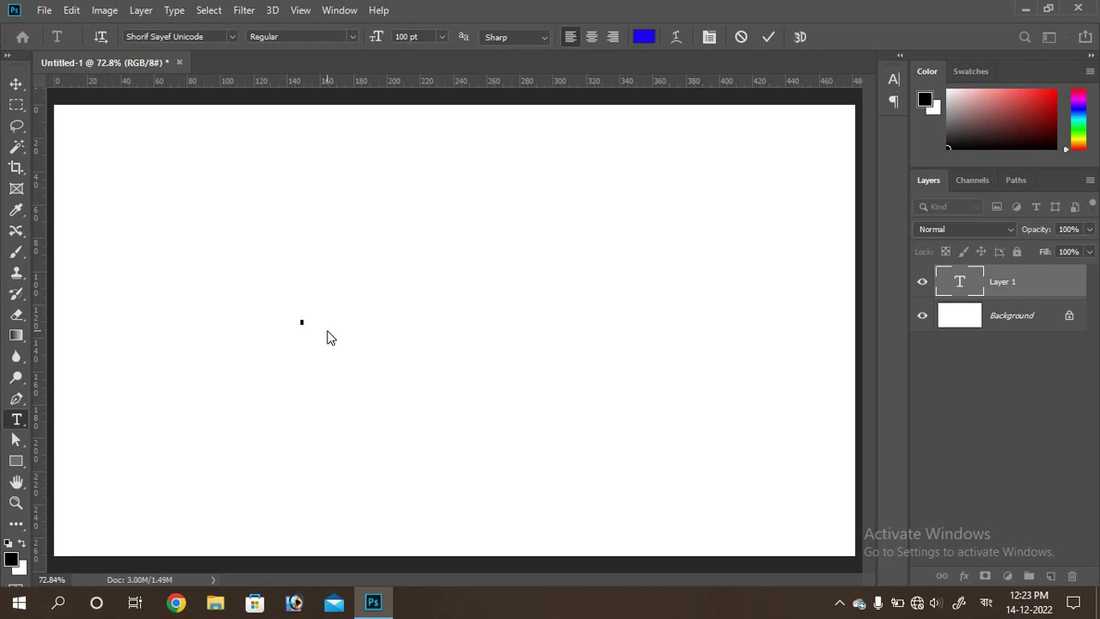
Type 'আপনি কেমন আছেন?' into the text layer and commit it with the Move tool
text(আ)
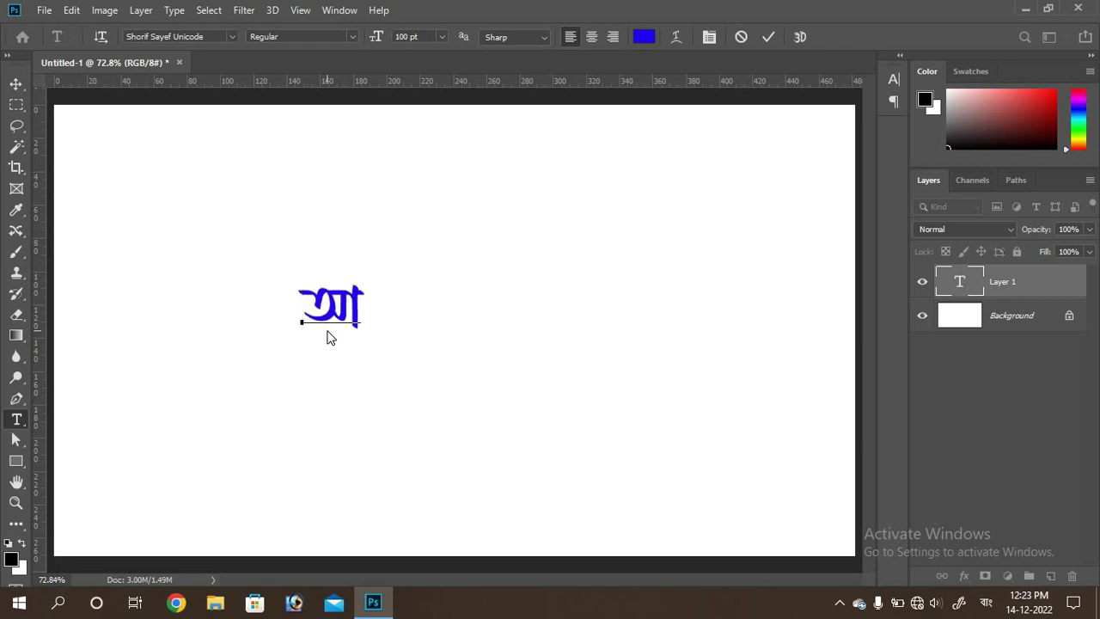
text(প)
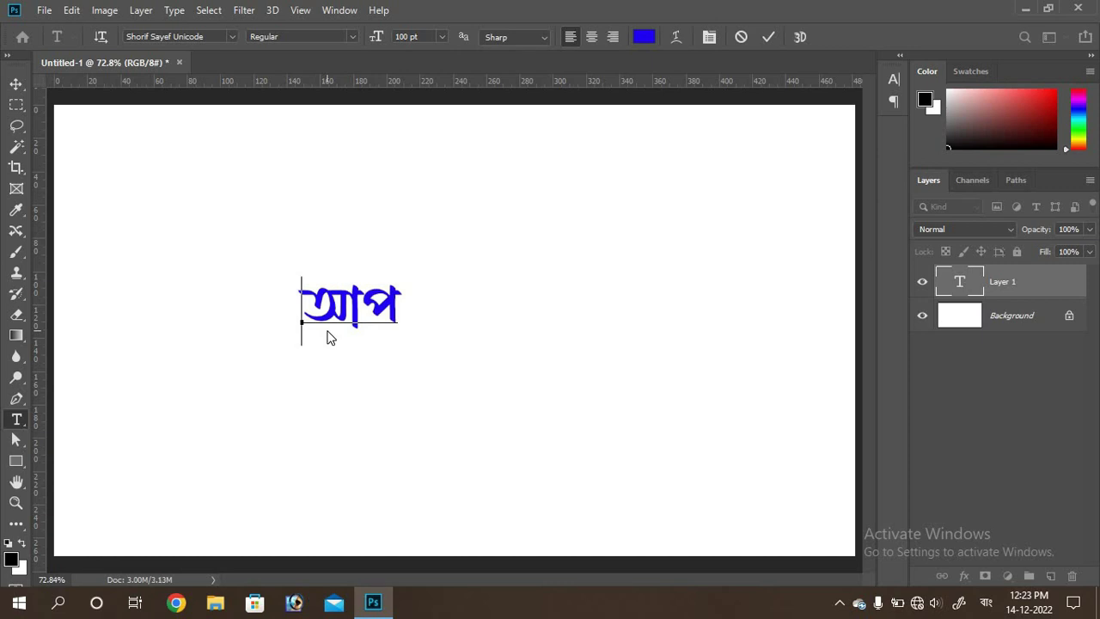
text(নি)
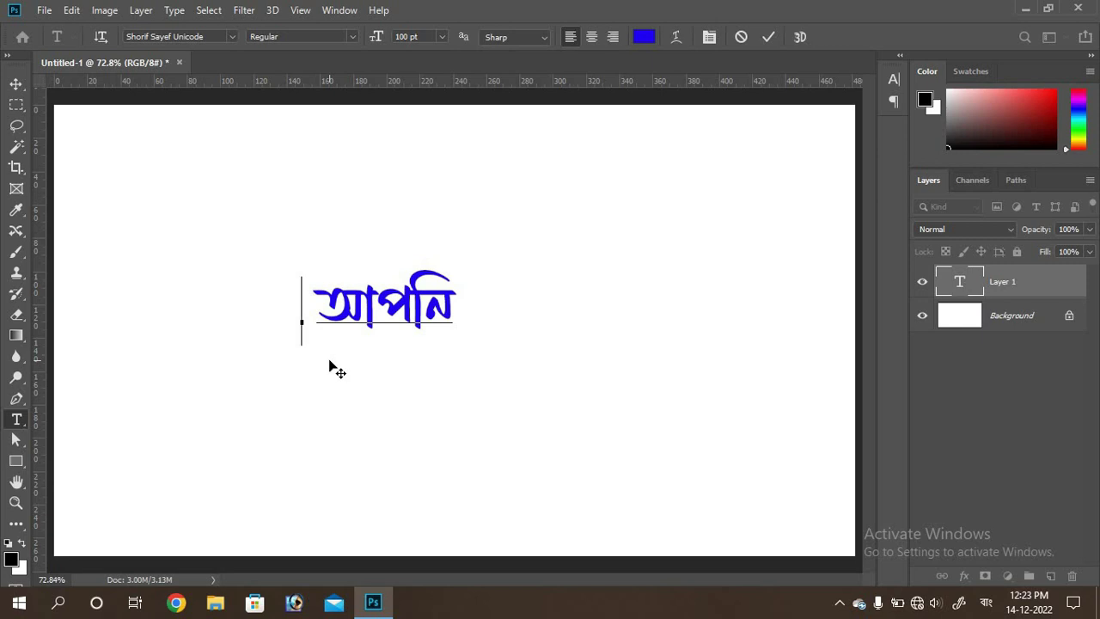
text( কে)
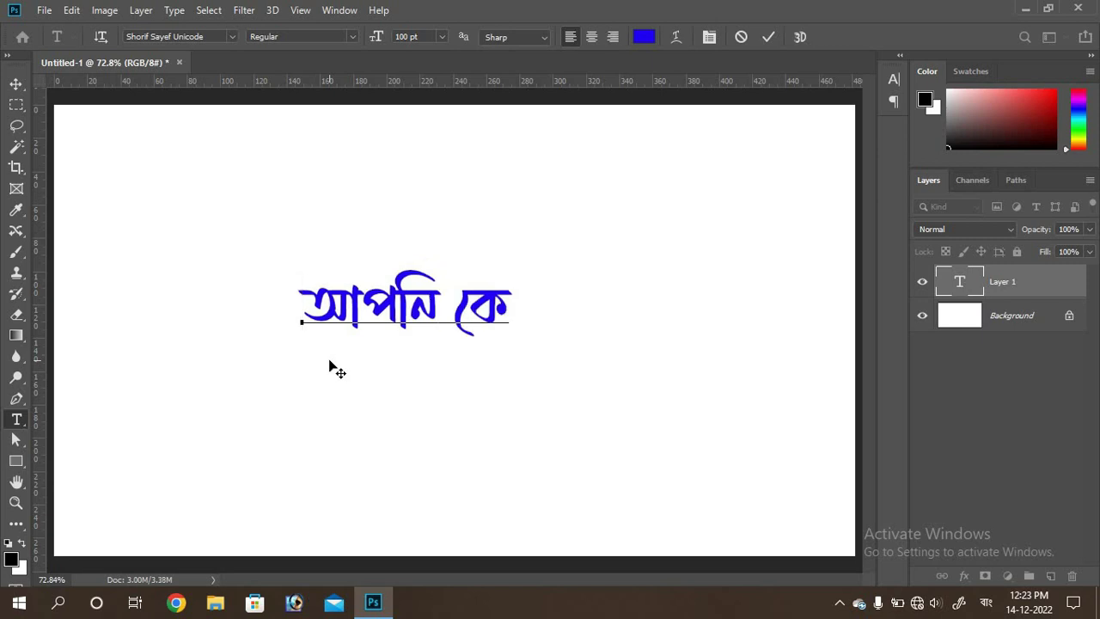
text(মন )
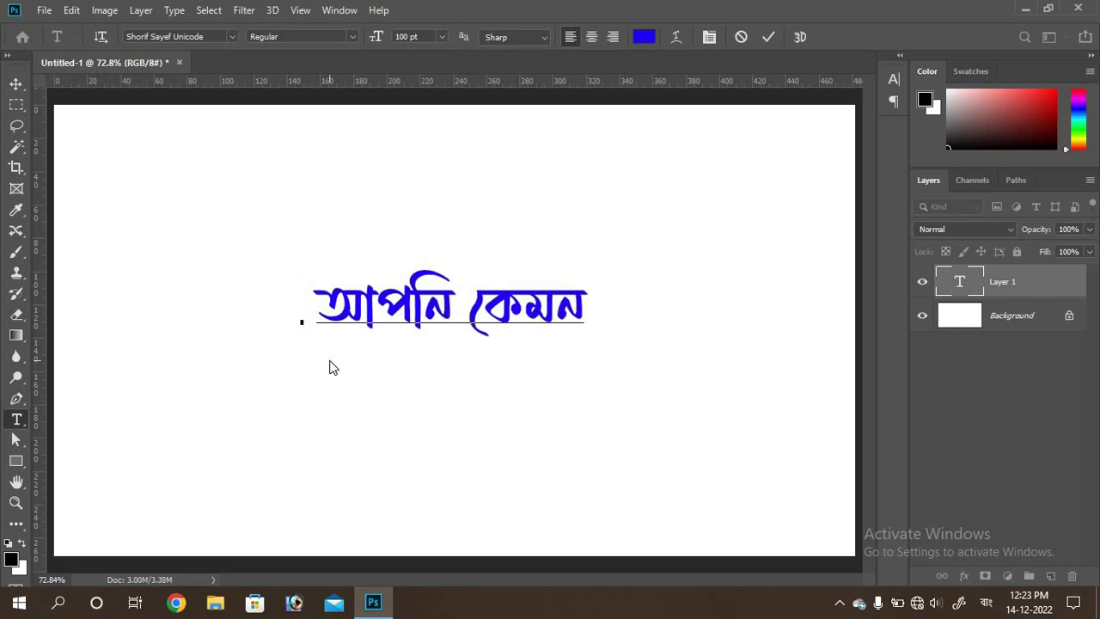
text(আছ)
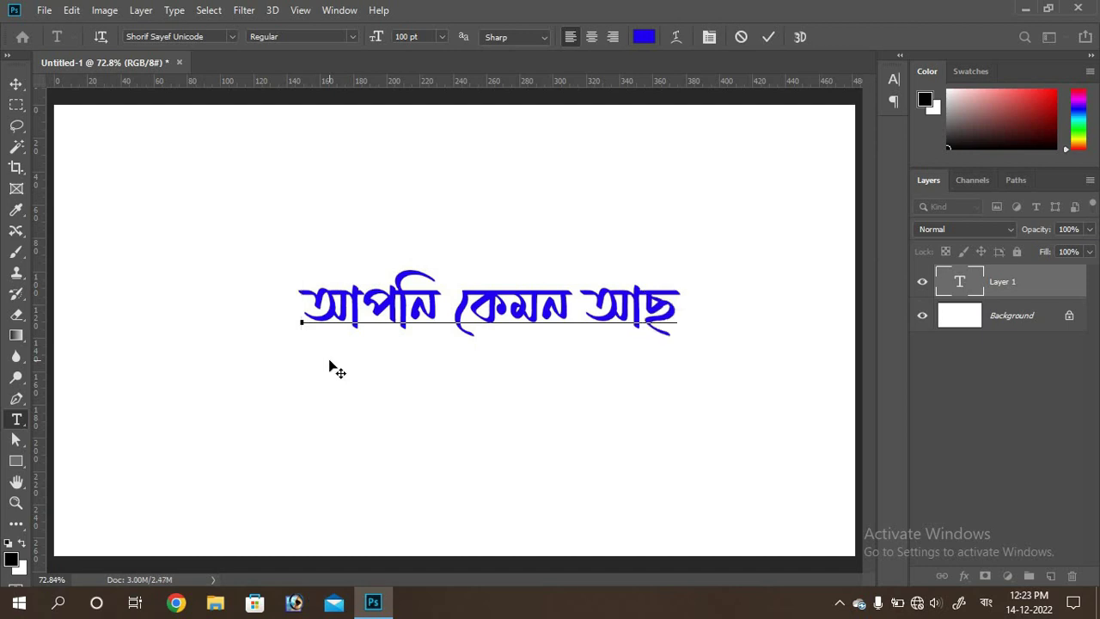
text(েন)
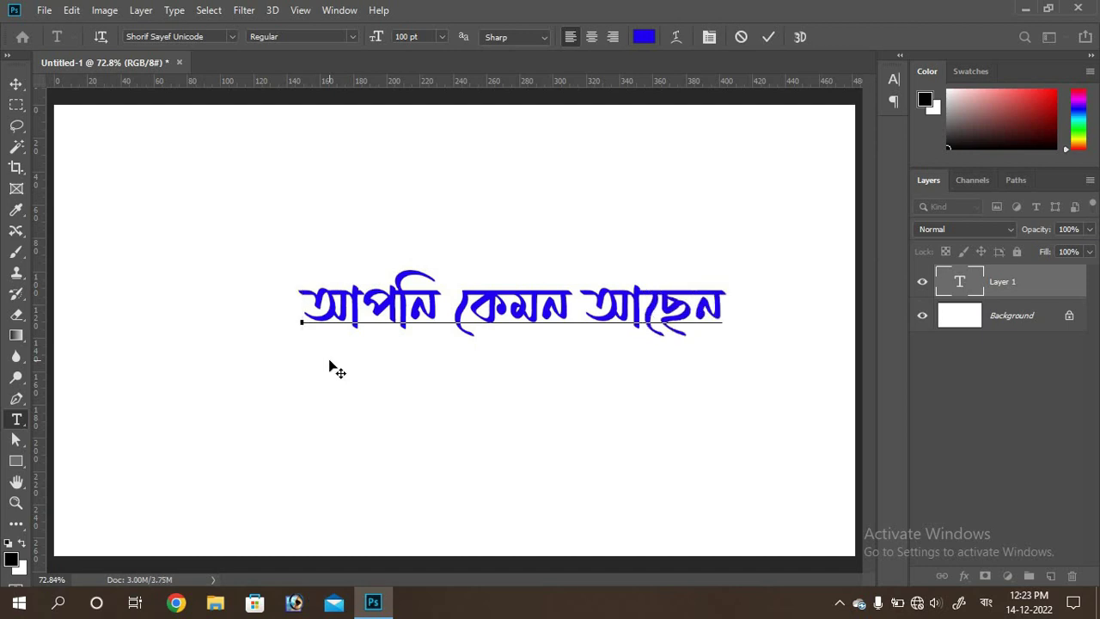
text(?)
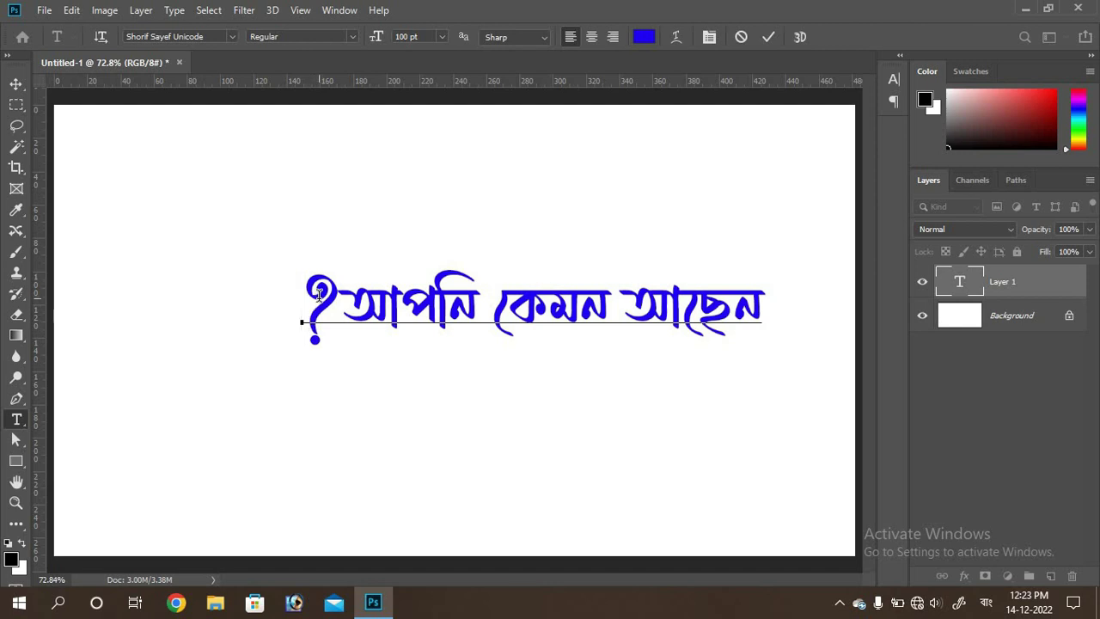
click(16, 86)
Drag the Bengali phrase up and left, then open the Window menu
drag(378, 326, 215, 288)
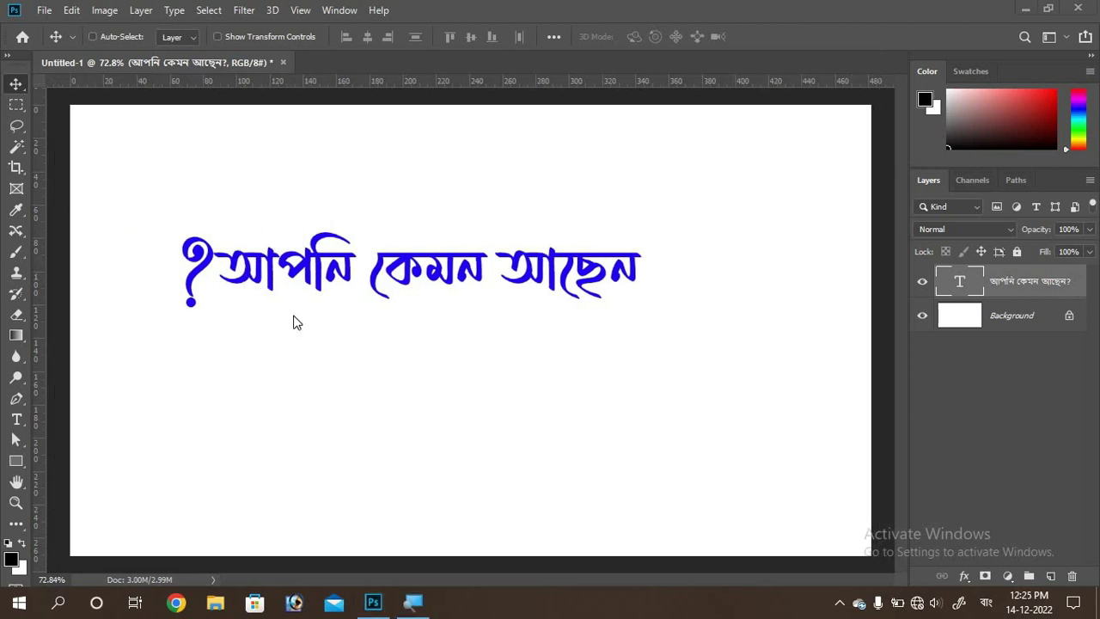
click(340, 11)
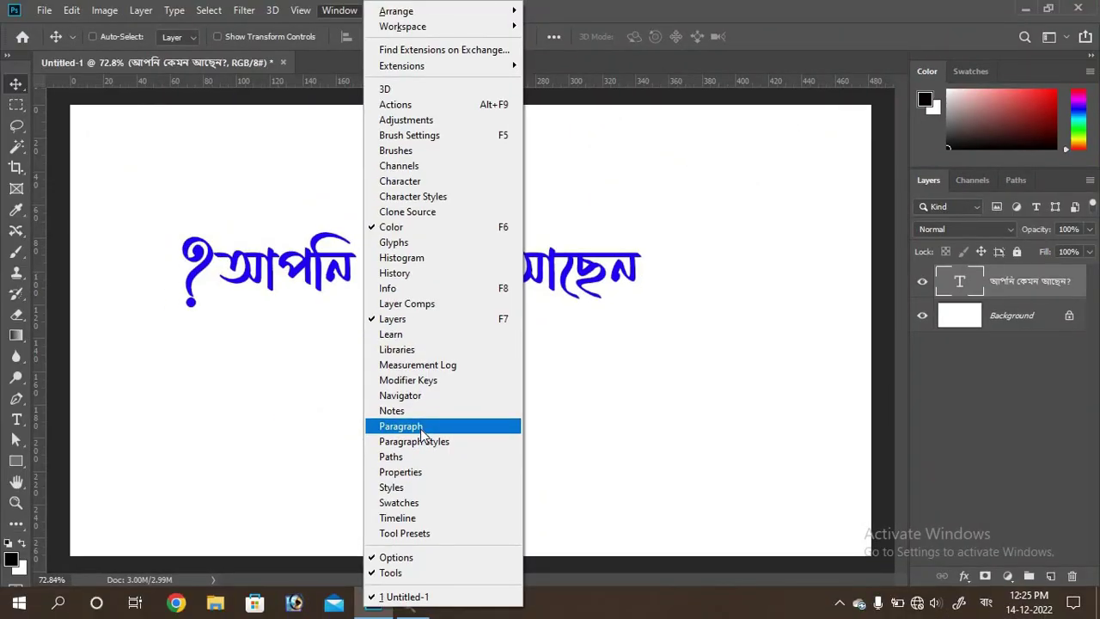
Apply Left-To-Right paragraph direction in the Paragraph panel and drag the text back to centre
click(421, 429)
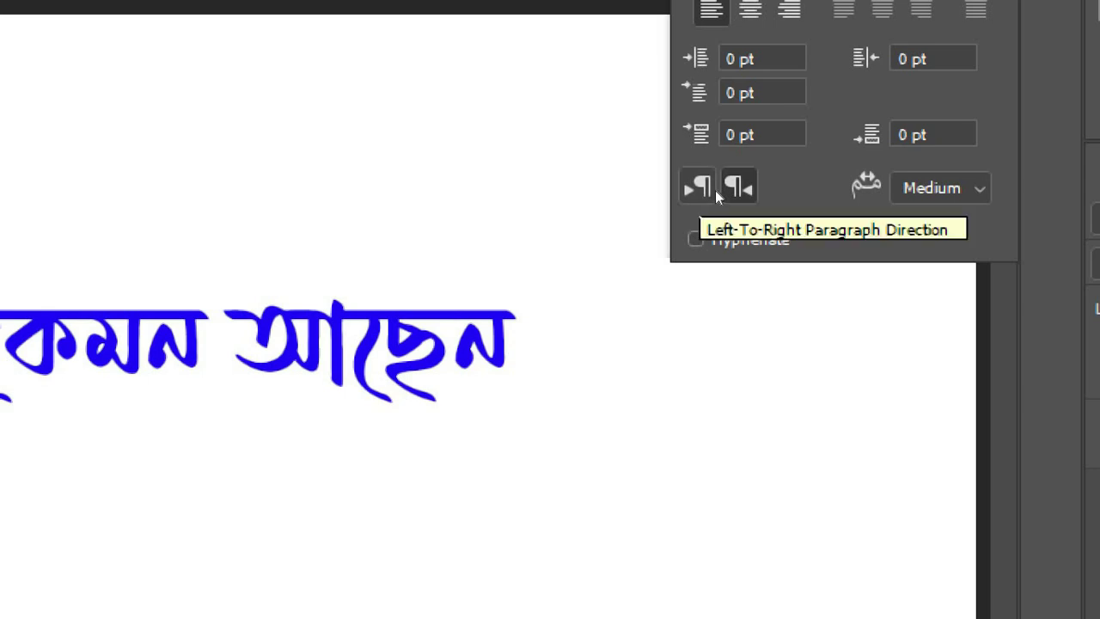
click(714, 190)
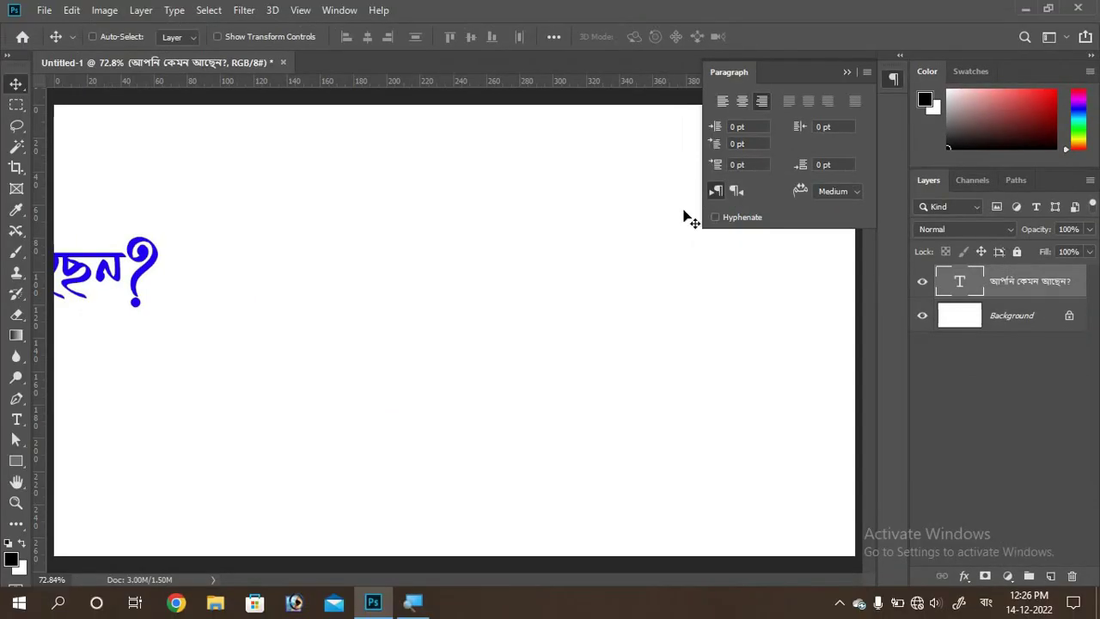
drag(235, 297, 701, 334)
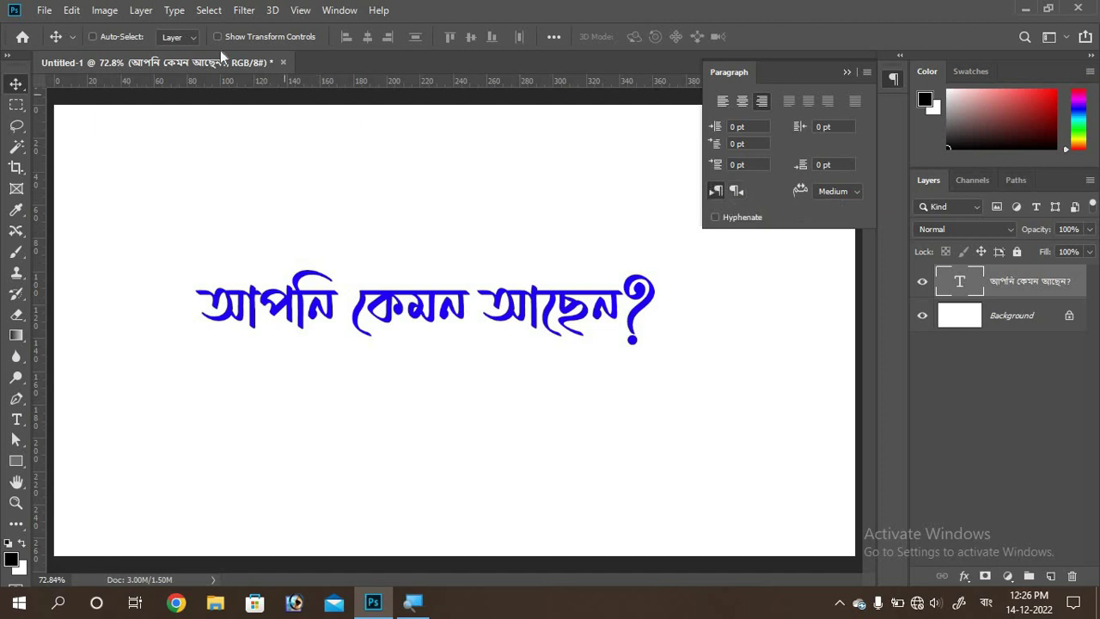
click(178, 10)
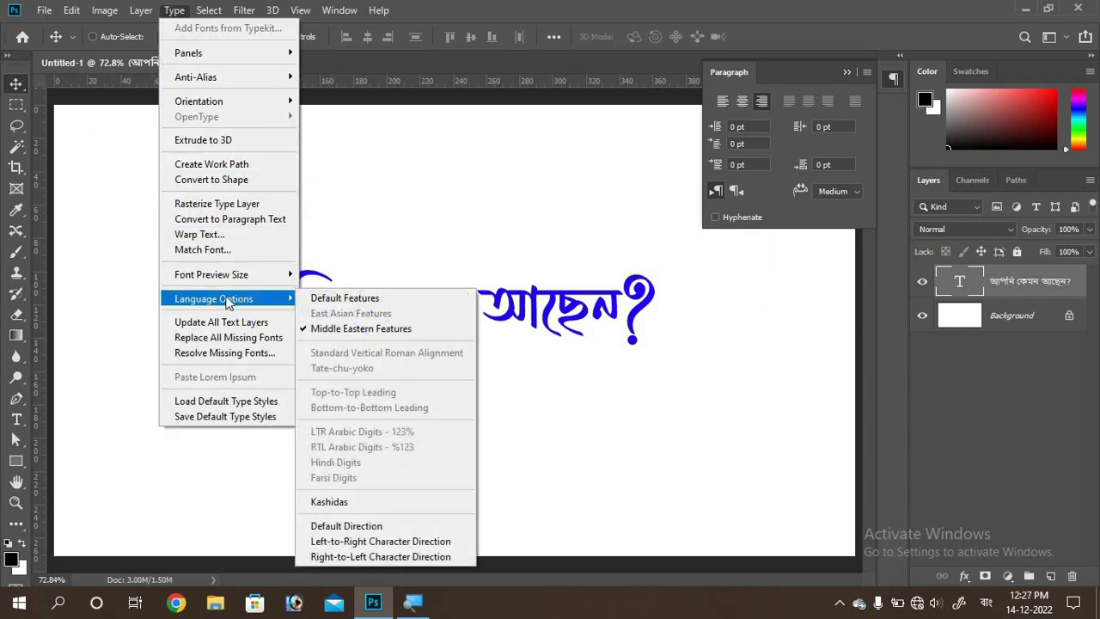
mouse_move(214, 298)
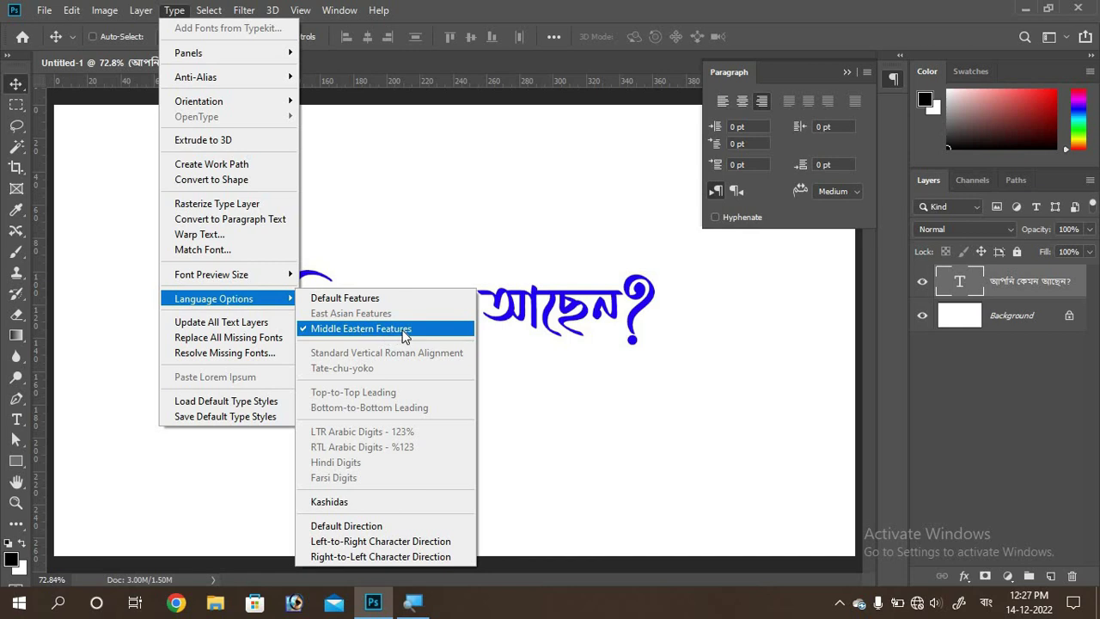
click(331, 299)
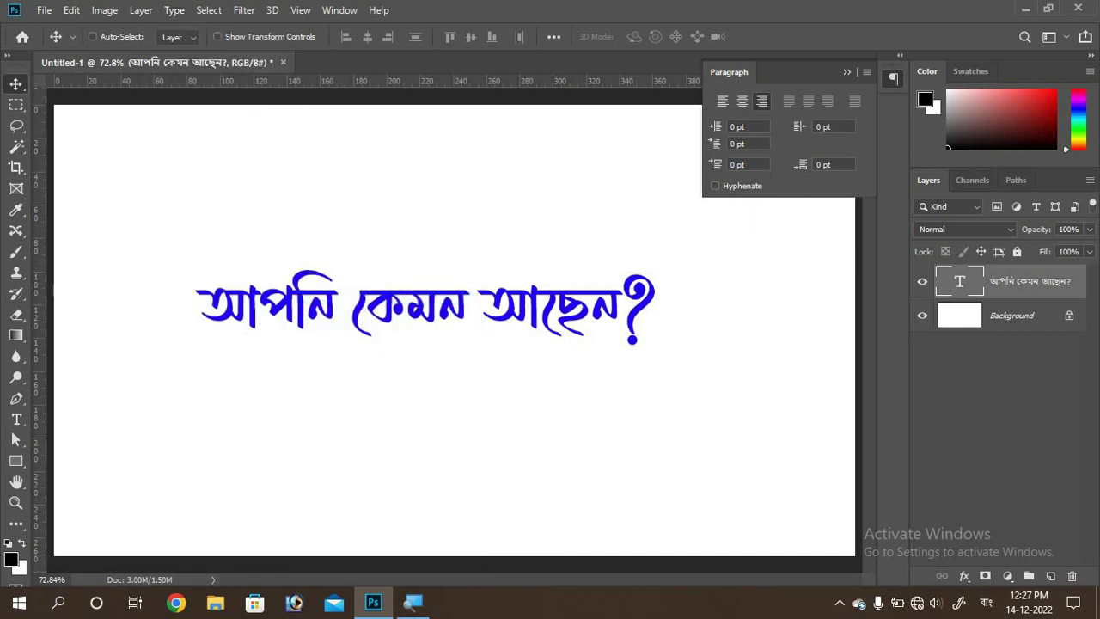
click(177, 10)
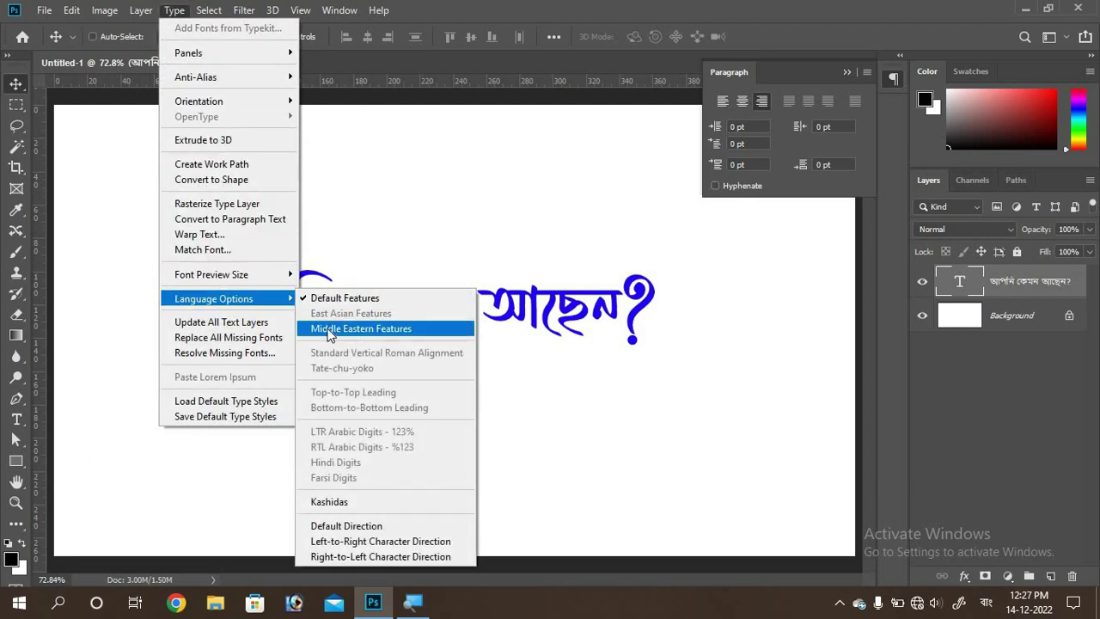
click(413, 330)
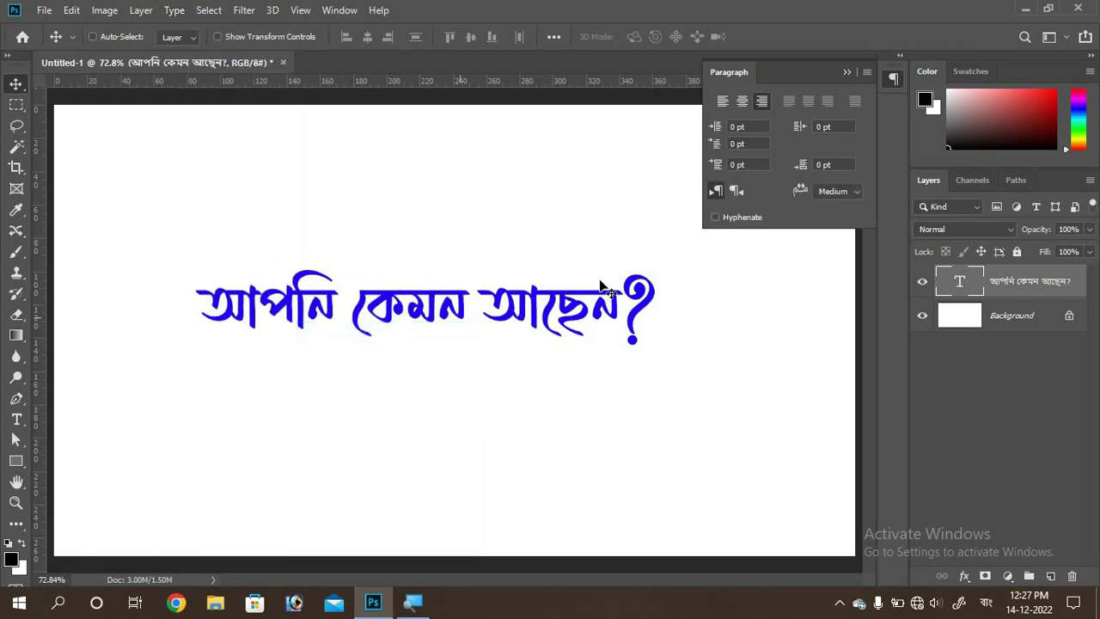
click(719, 191)
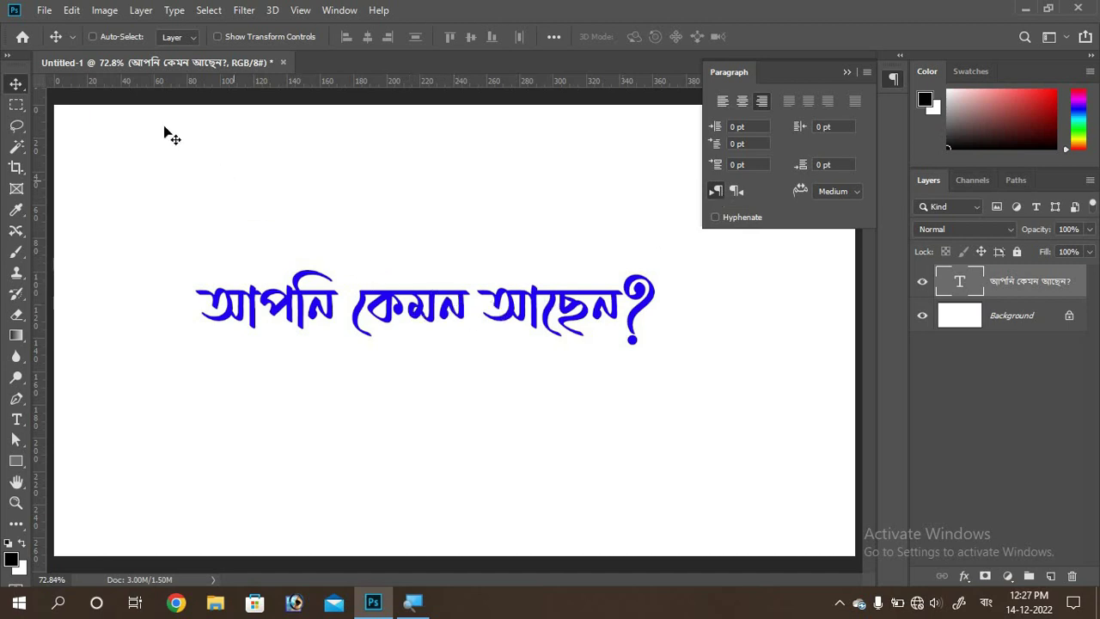
Open Edit > Preferences > Type, showing the Middle Eastern and South Asian text engine
click(72, 11)
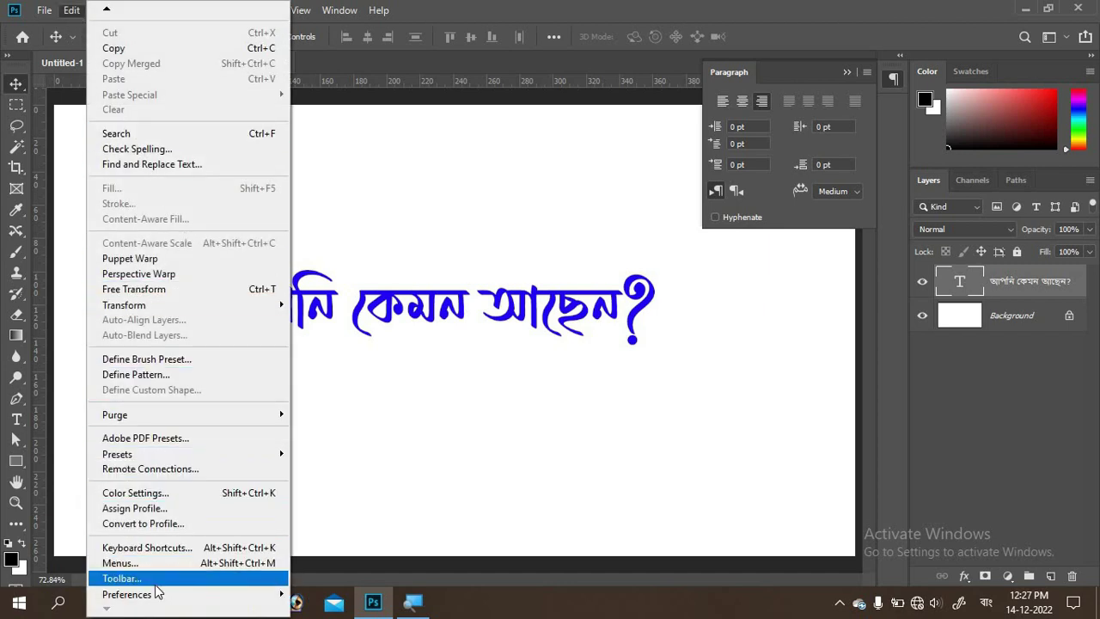
mouse_move(128, 594)
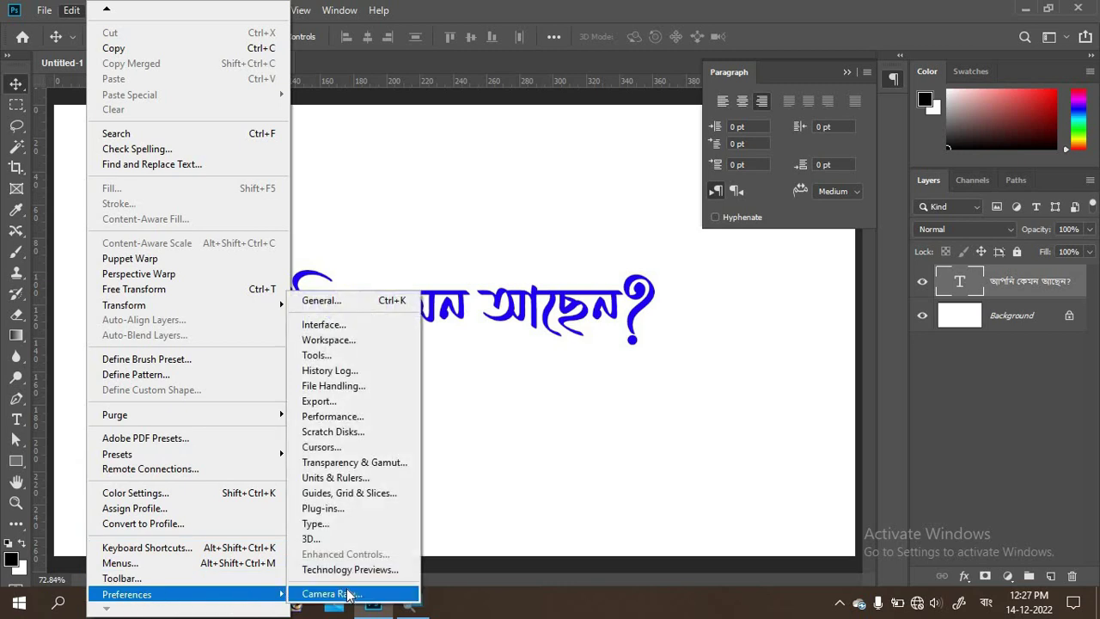
click(334, 526)
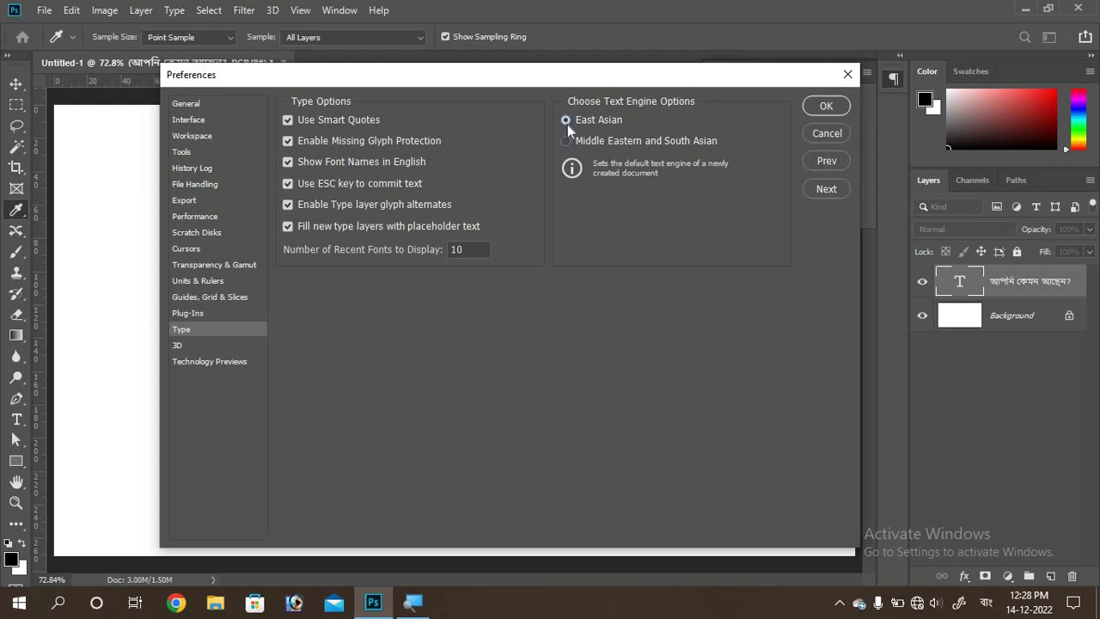
Confirm the Type preferences with OK, keeping the Middle Eastern and South Asian engine
click(824, 107)
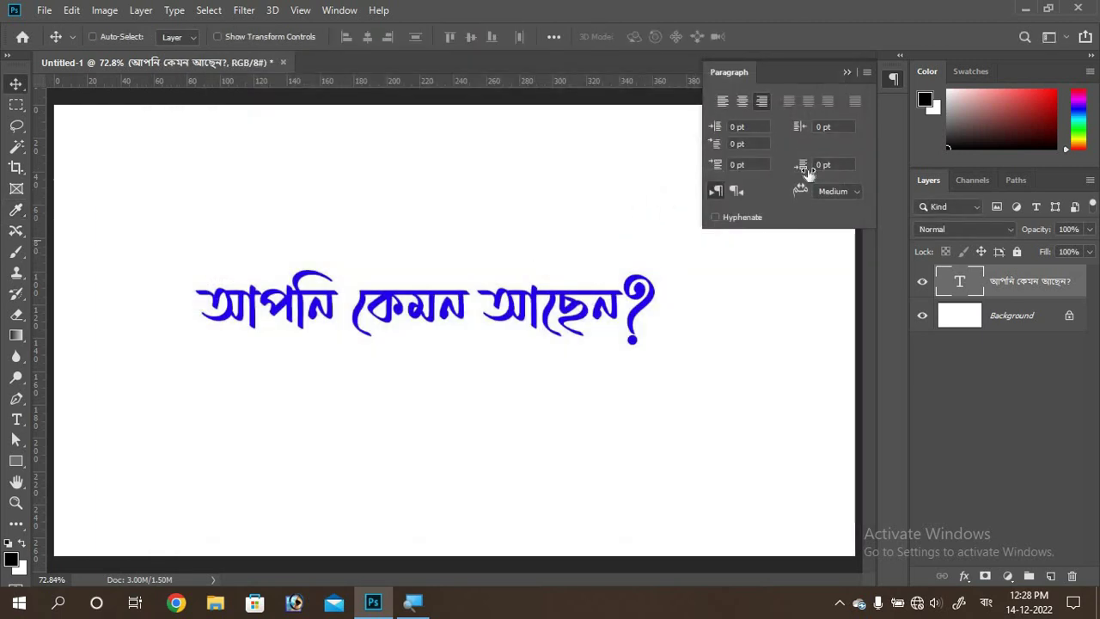